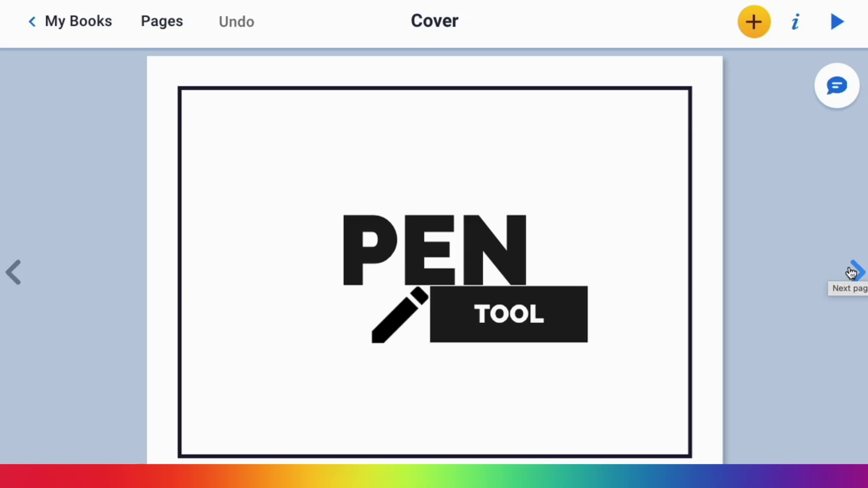
Step: Go from the cover to page 2, Drawing, and open the add-items menu
click(852, 272)
click(751, 23)
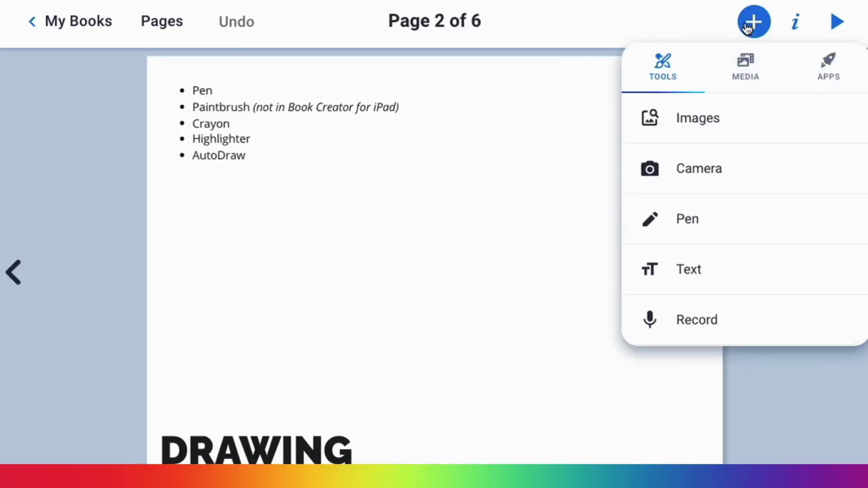
Step: Draw a looping Magic Ink pen stroke across the page at the fourth brush size
click(707, 233)
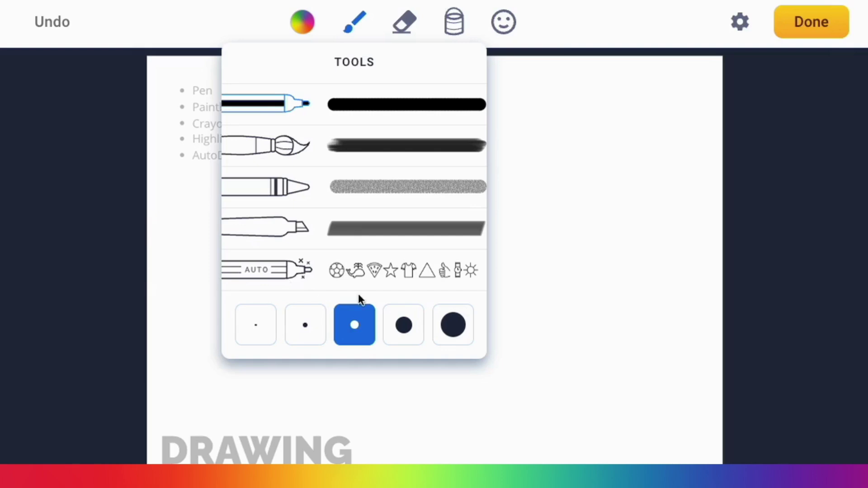
click(414, 326)
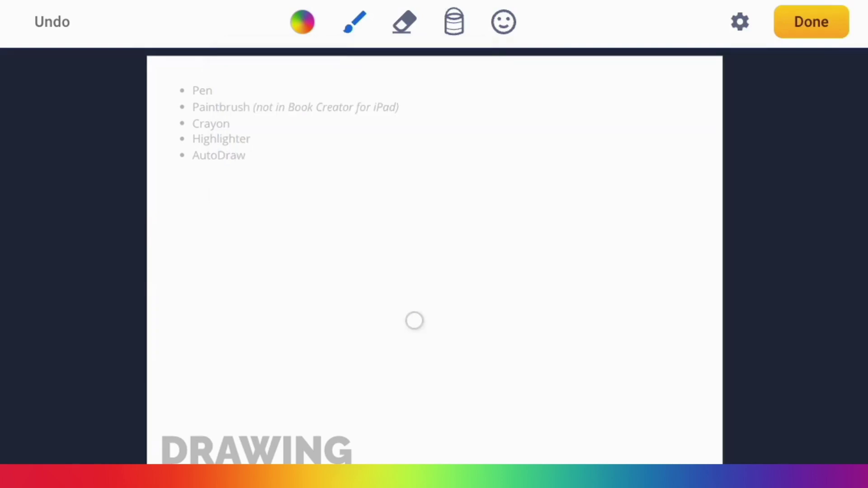
click(353, 24)
click(309, 121)
click(303, 22)
click(250, 382)
mouse_move(227, 216)
mouse_down()
mouse_move(305, 332)
mouse_move(281, 272)
mouse_move(485, 272)
mouse_move(543, 228)
mouse_move(553, 232)
mouse_up()
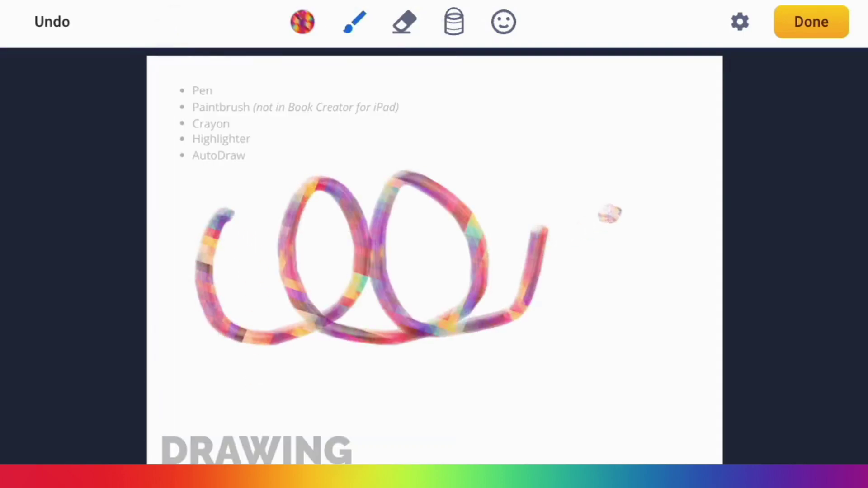
Step: Place a waffle emoji from the emoji search over the loops, then save the drawing
click(502, 24)
click(486, 167)
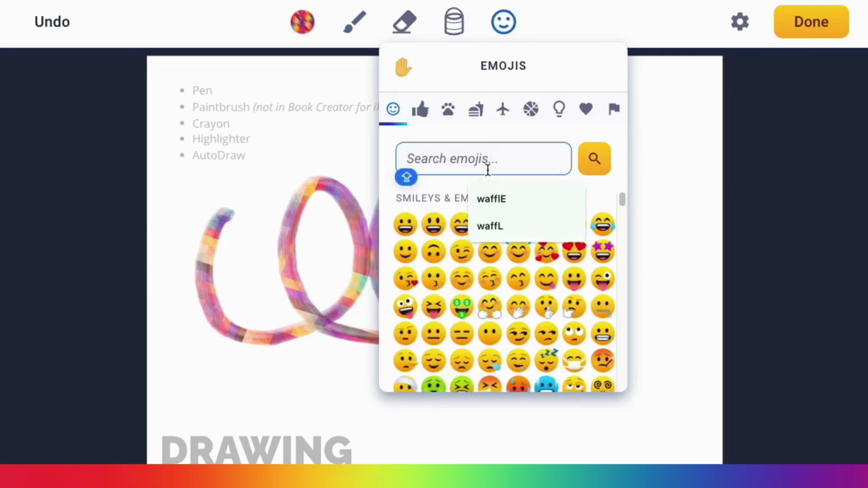
text(waffle)
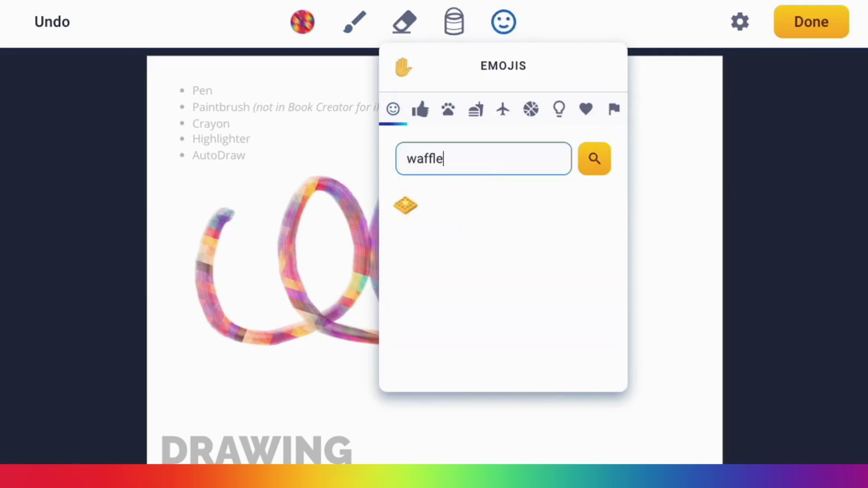
click(487, 169)
click(405, 206)
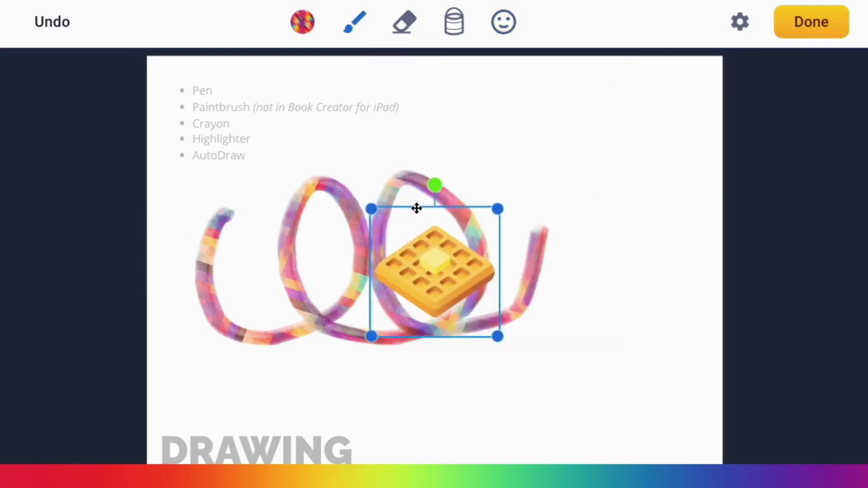
drag(498, 246, 674, 233)
click(809, 22)
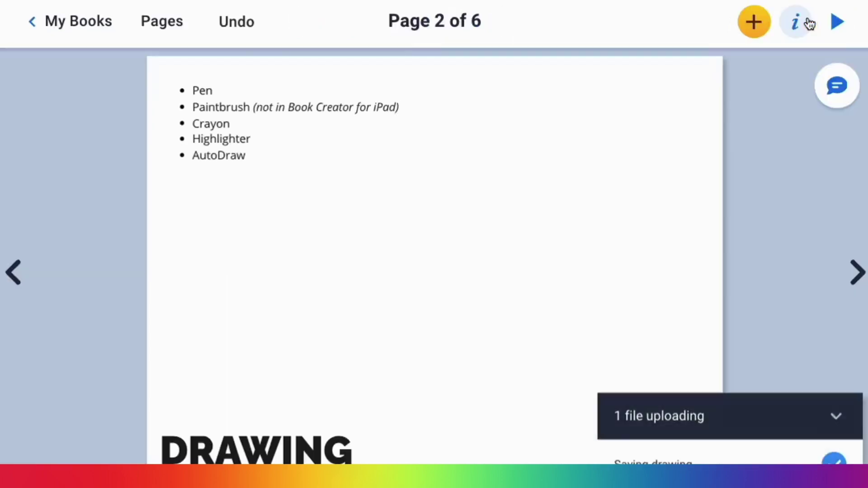
Step: Go to page 3, Coloring, and start a pen drawing in teal
click(856, 271)
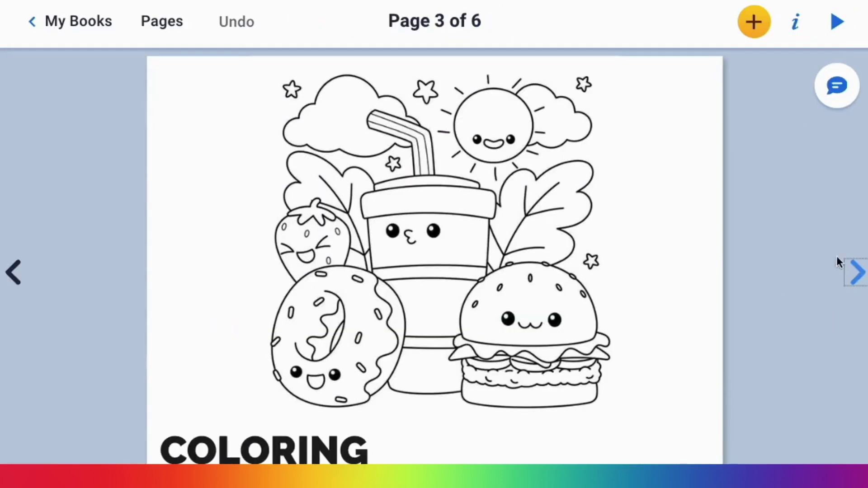
click(752, 25)
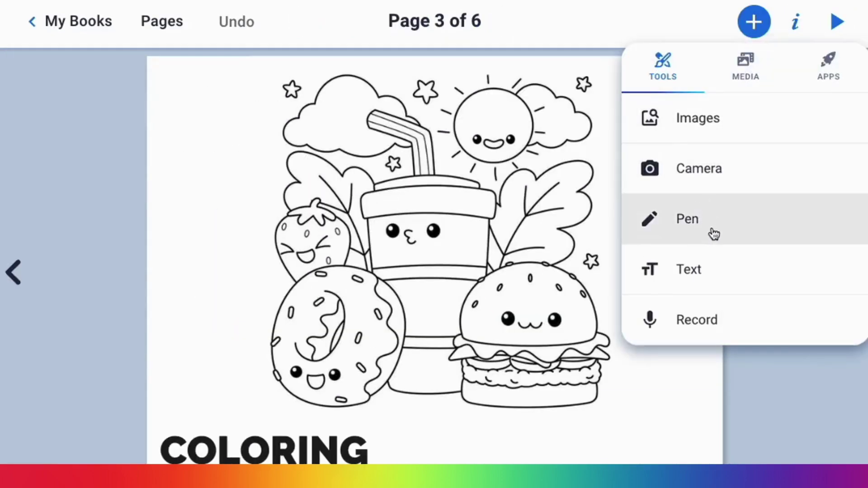
click(687, 219)
click(306, 194)
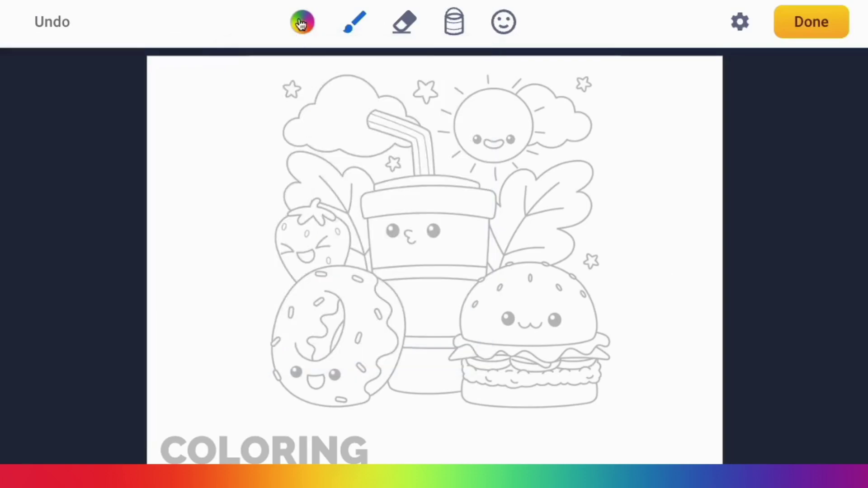
click(301, 21)
click(337, 178)
Step: Paint the top-left with the largest stroke size, save, and move to page 4
click(355, 22)
click(453, 324)
mouse_move(142, 68)
mouse_down()
mouse_move(291, 71)
mouse_move(166, 79)
mouse_move(285, 95)
mouse_move(150, 102)
mouse_move(271, 115)
mouse_move(171, 125)
mouse_move(278, 132)
mouse_move(126, 150)
mouse_up()
click(807, 31)
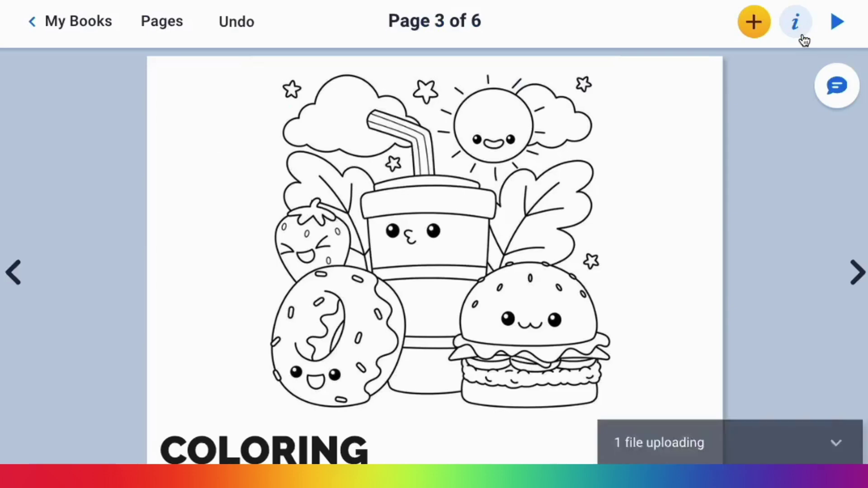
click(853, 272)
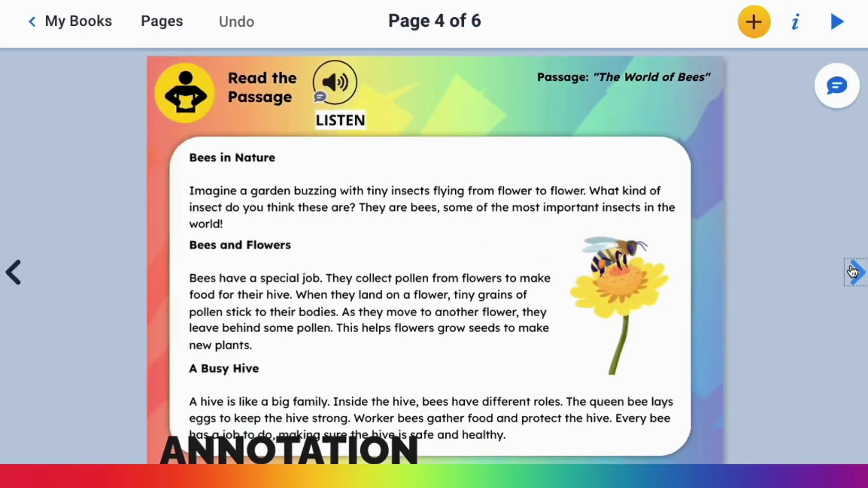
Step: Start a pen drawing on page 4 with Tracing paper turned off
click(753, 22)
click(707, 232)
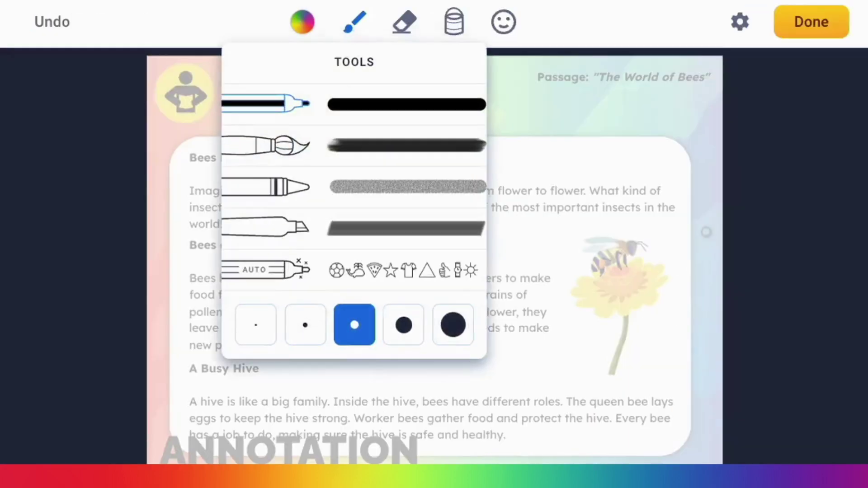
click(740, 21)
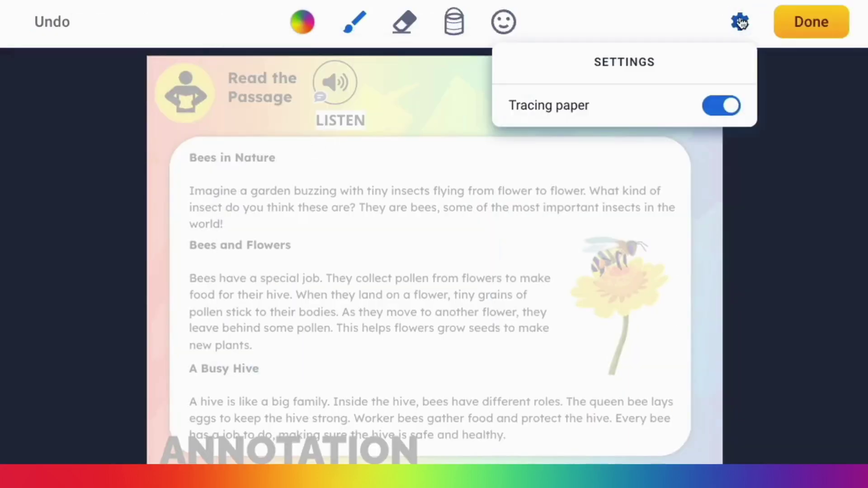
click(717, 109)
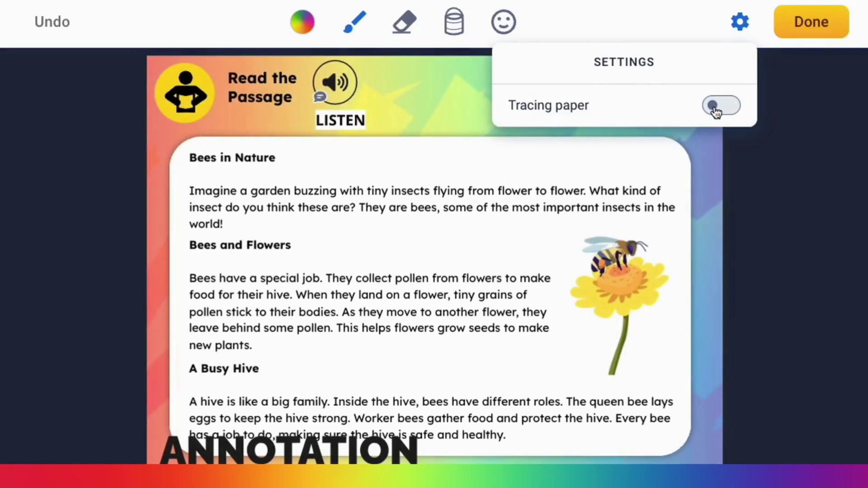
Step: Highlight 'They are bees, some of the most important insects' and save the annotation
click(354, 22)
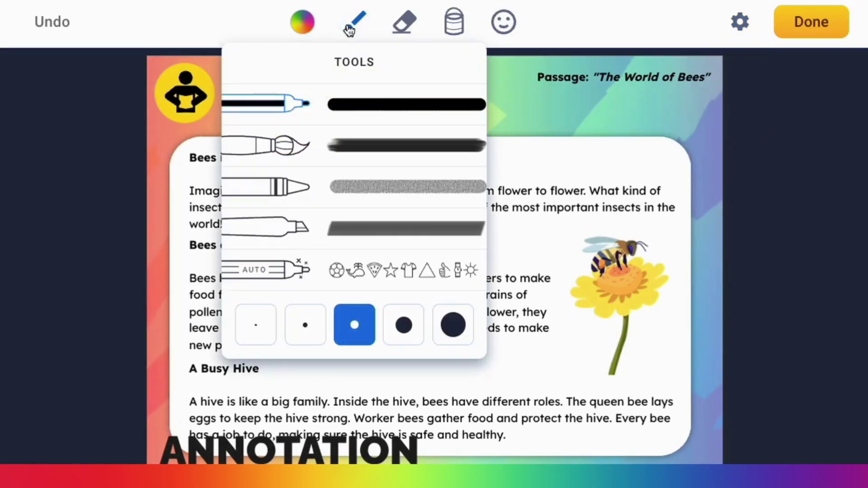
click(303, 226)
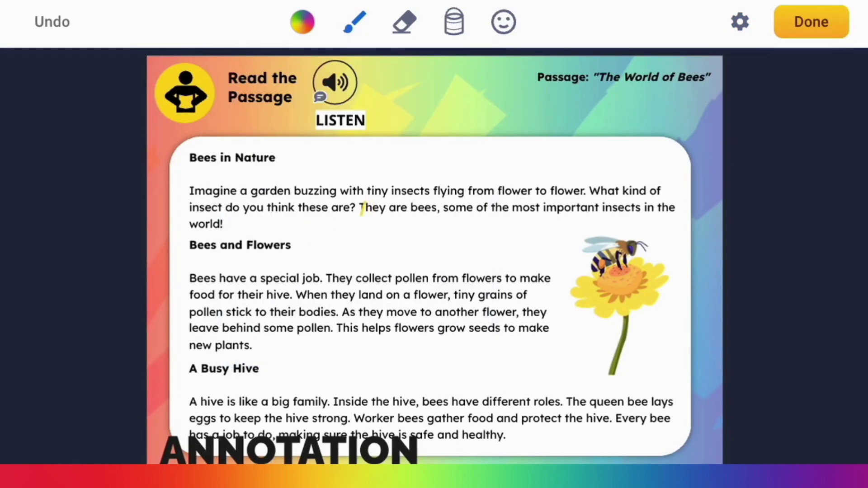
drag(360, 207, 695, 205)
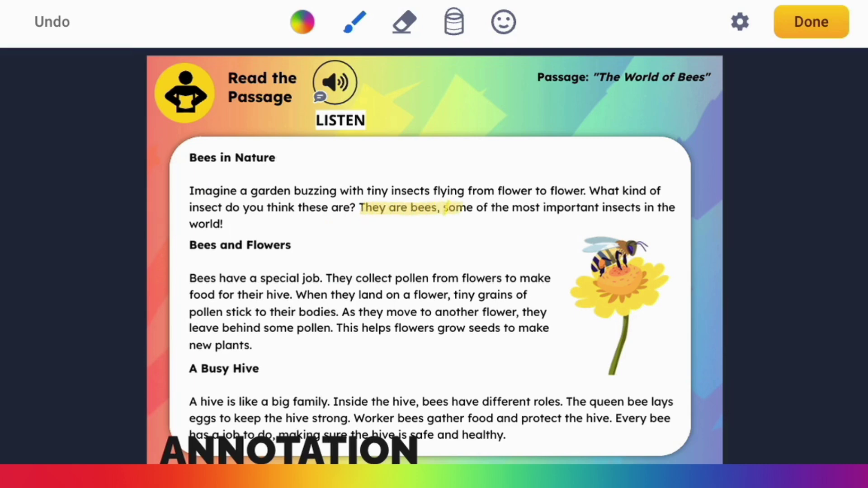
click(807, 24)
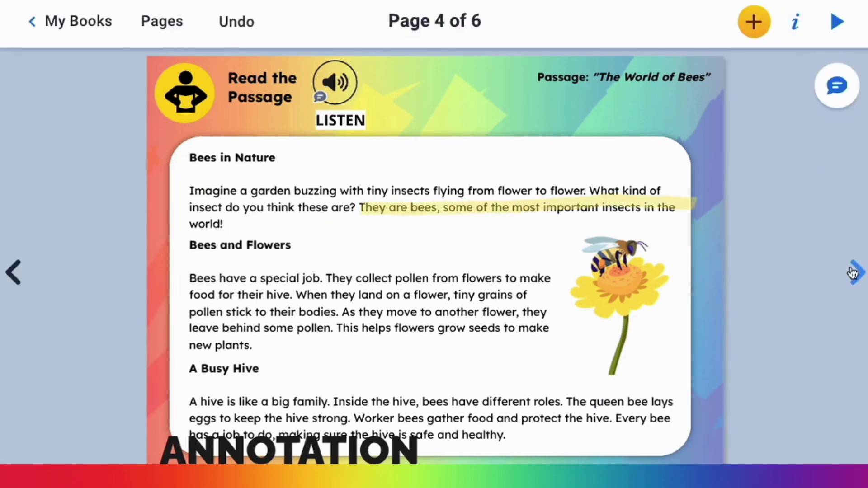
Step: Go to page 5 and start a pen drawing with the AutoDraw tool
click(858, 274)
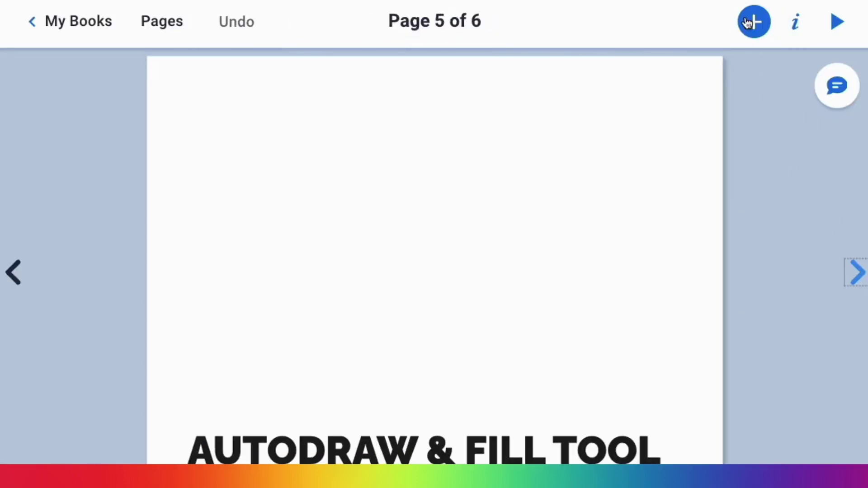
click(754, 22)
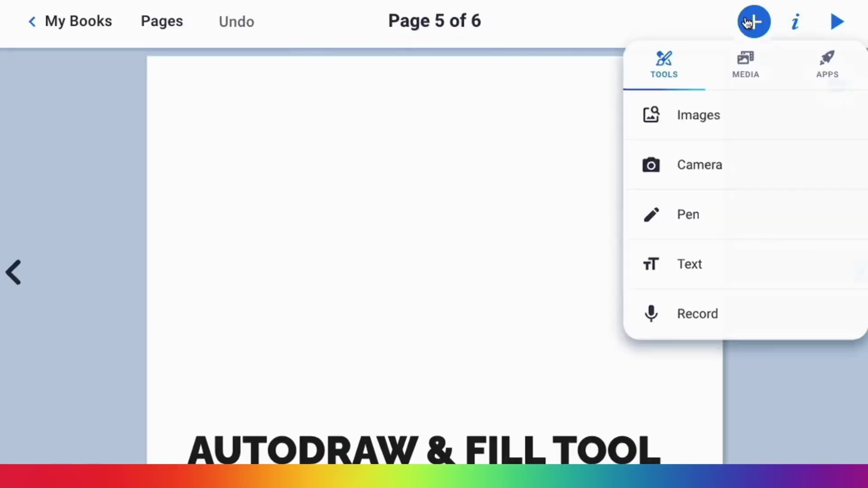
click(681, 223)
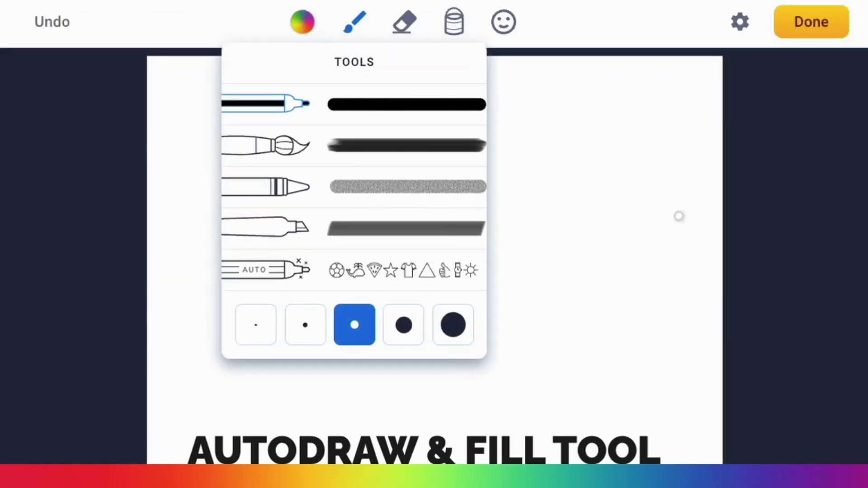
click(313, 271)
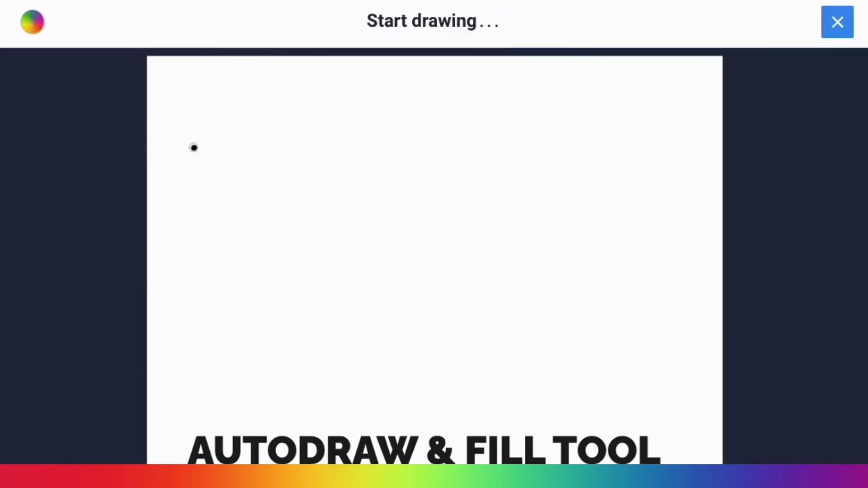
Step: Sketch a canoe and paddle, accept the canoe suggestion, and add a short stroke above
mouse_move(192, 147)
mouse_down()
mouse_move(543, 174)
mouse_move(618, 128)
mouse_move(614, 156)
mouse_move(316, 314)
mouse_move(181, 188)
mouse_move(192, 150)
mouse_up()
drag(440, 204, 453, 306)
click(201, 23)
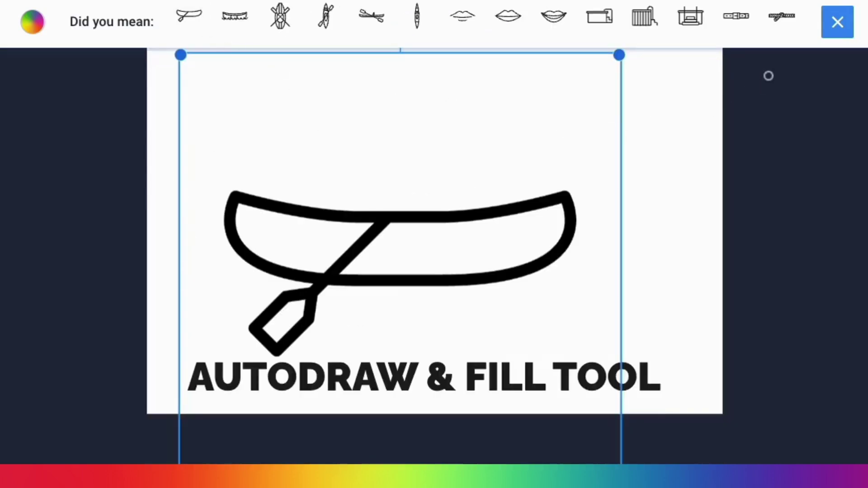
click(837, 22)
drag(567, 252, 578, 204)
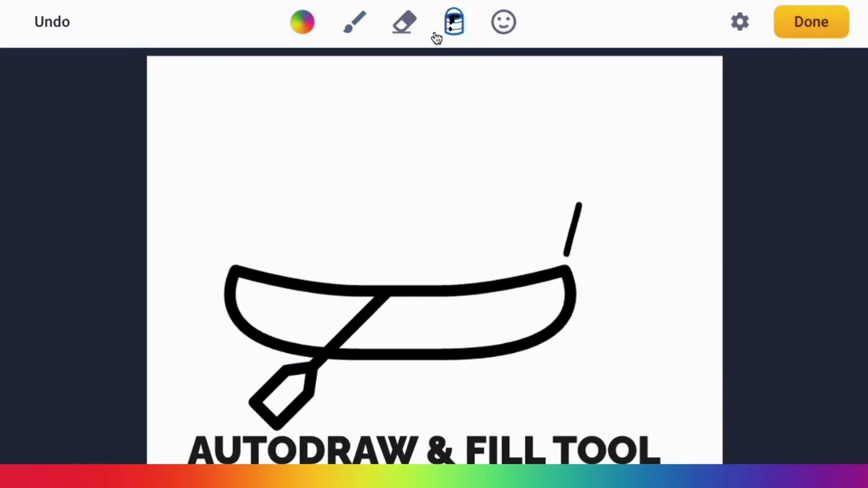
Step: Choose red and fill the inside of the canoe with it
click(303, 21)
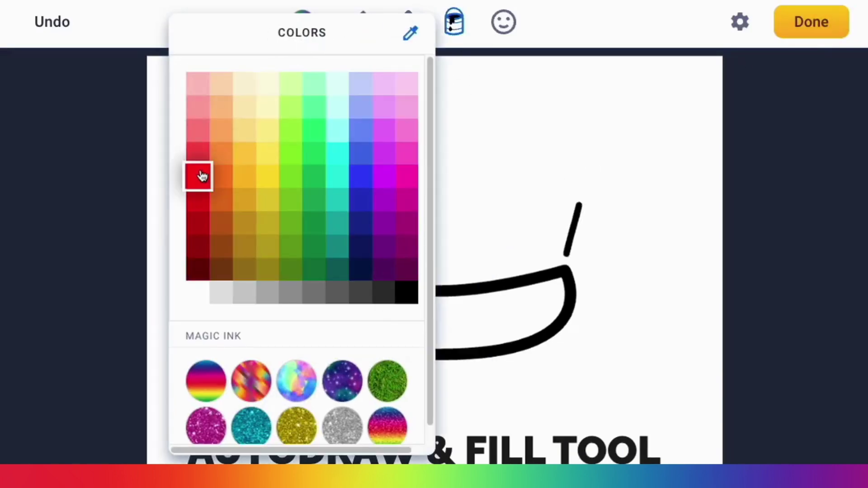
click(203, 178)
click(497, 331)
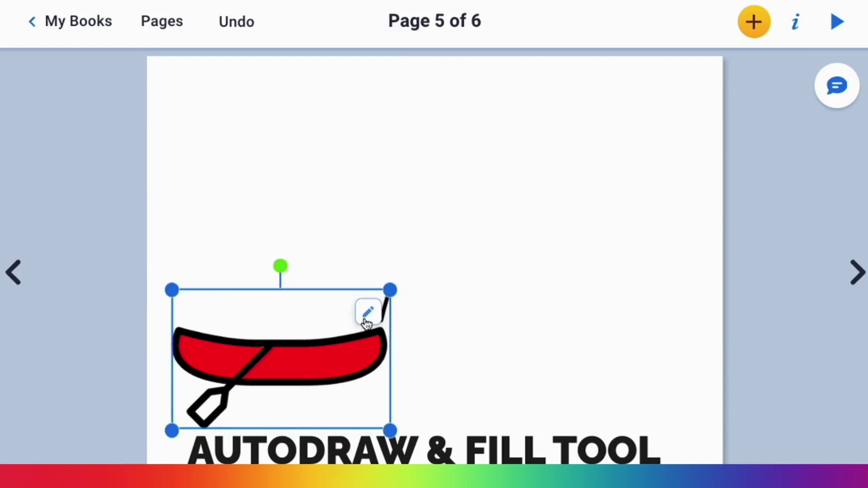
Step: Erase the stray stroke above the canoe rim, save the drawing, and go to page 6
click(367, 313)
click(407, 27)
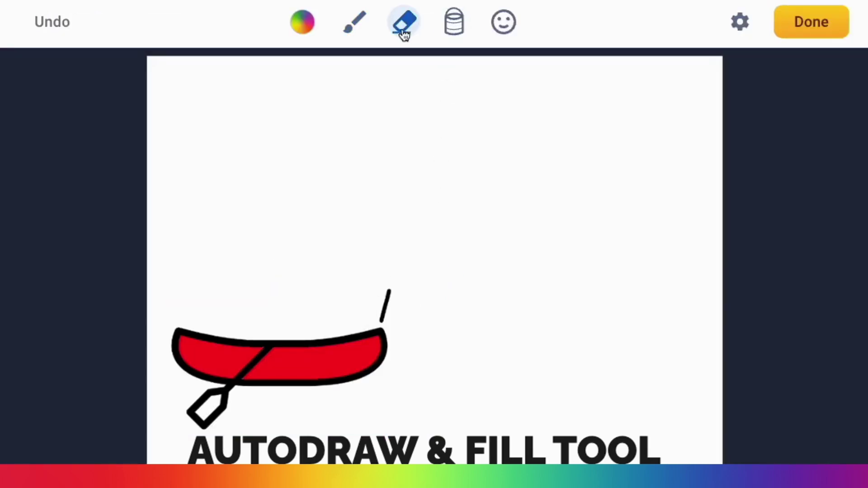
drag(372, 319, 384, 302)
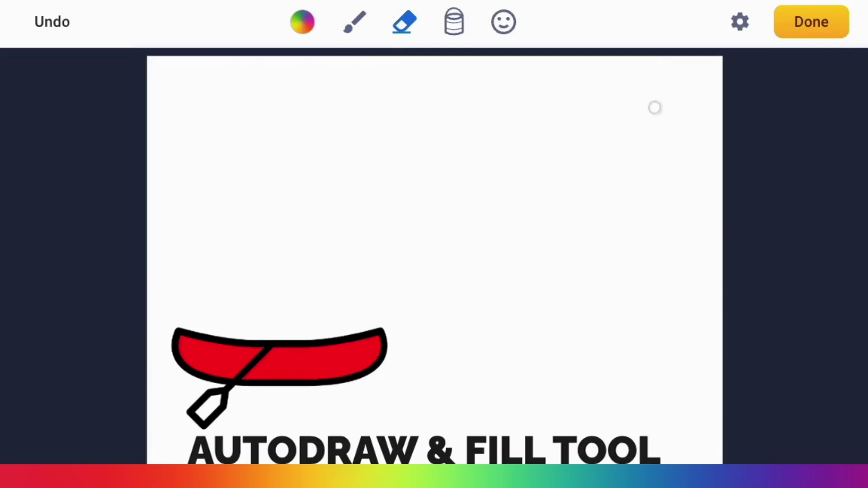
click(807, 20)
click(852, 270)
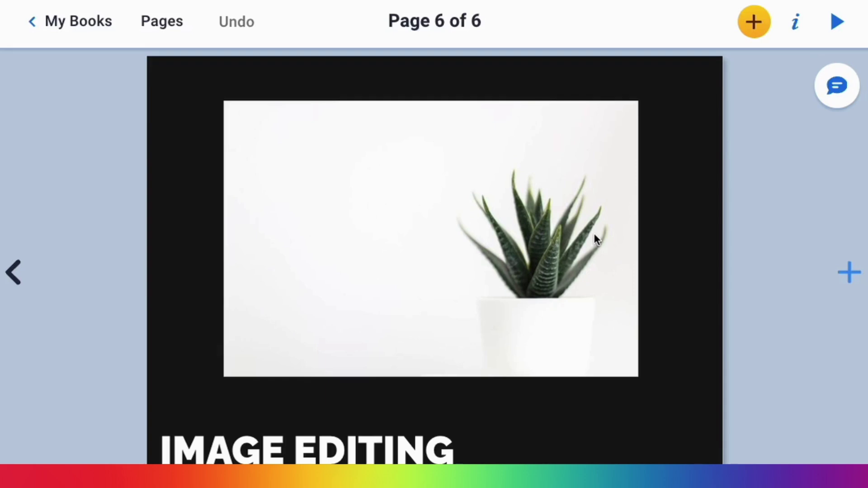
Step: Remove the potted plant photo's white background from its Image panel, then reselect the cut-out
click(595, 239)
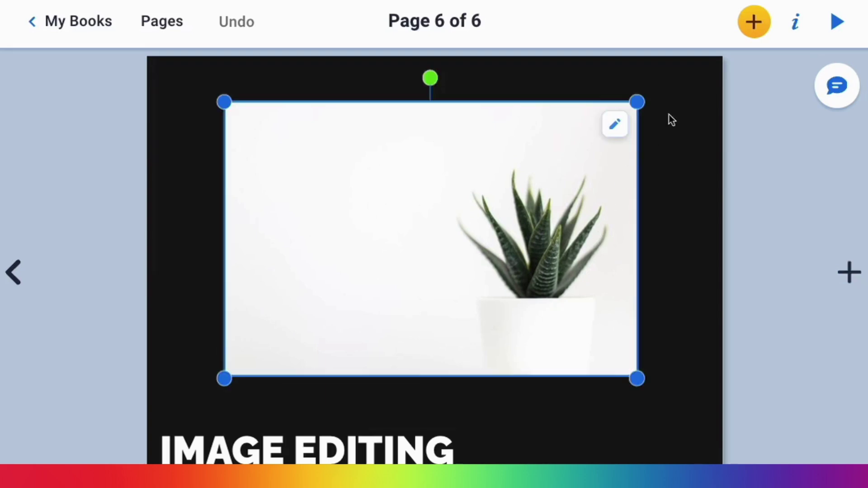
click(795, 22)
scroll(755, 267, down, 2)
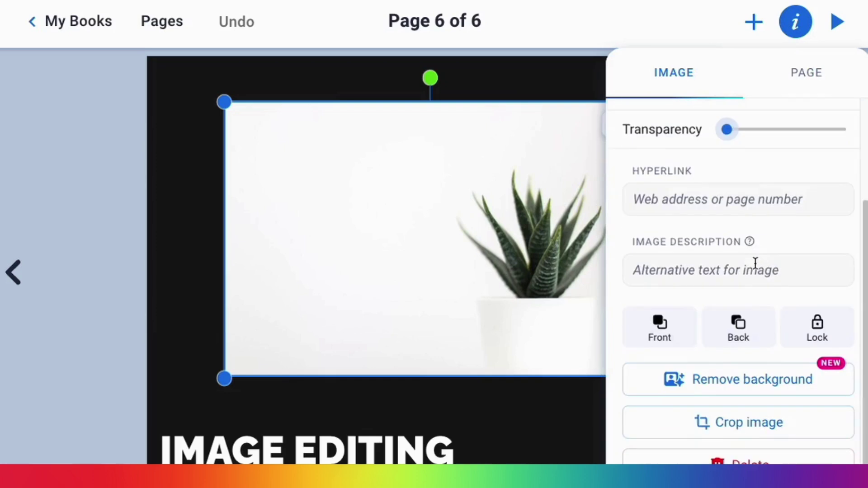
click(744, 377)
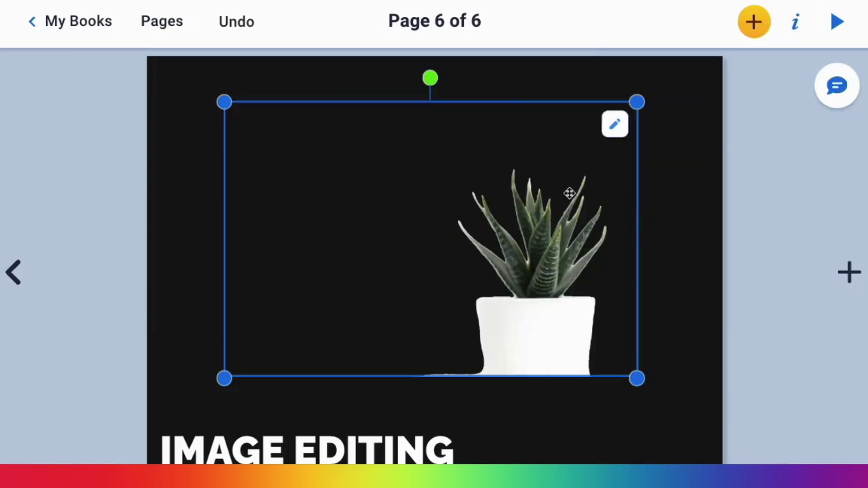
click(709, 183)
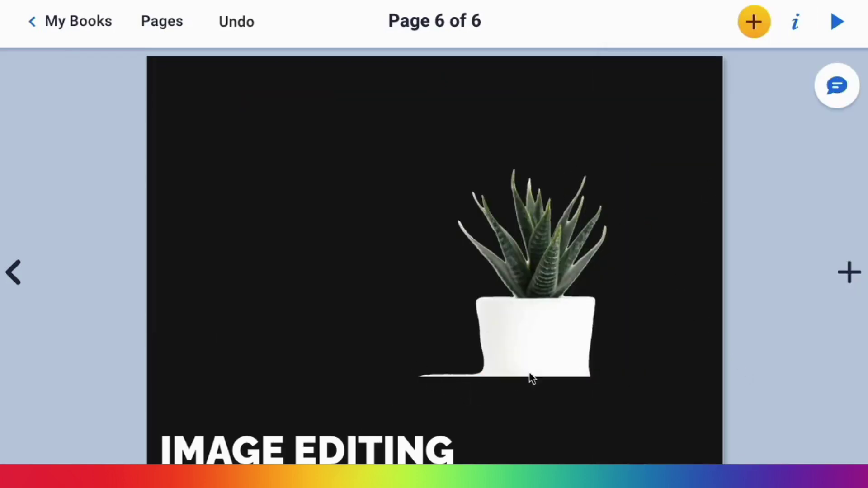
click(524, 238)
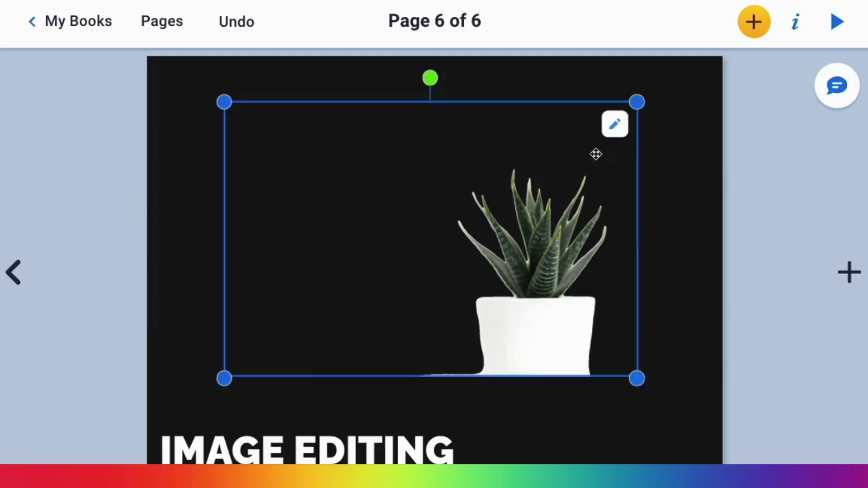
Step: Erase the white streak at the pot's base with a larger eraser, then set the eraser to its smallest size
click(615, 125)
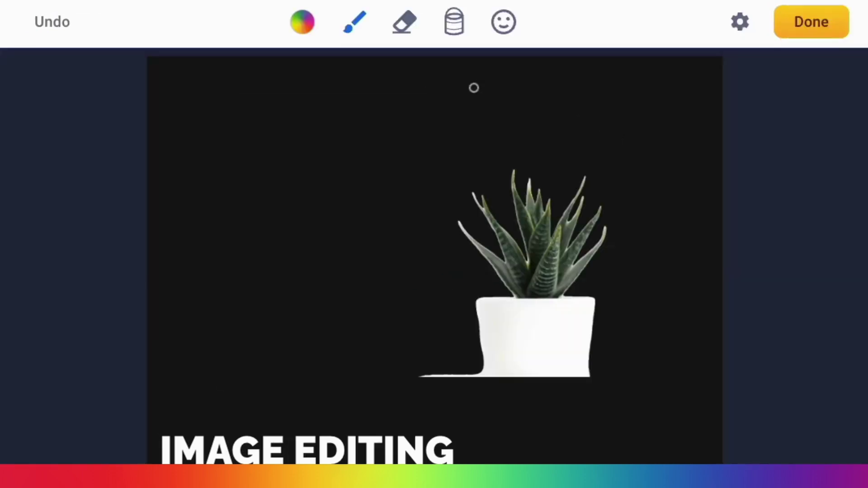
click(405, 23)
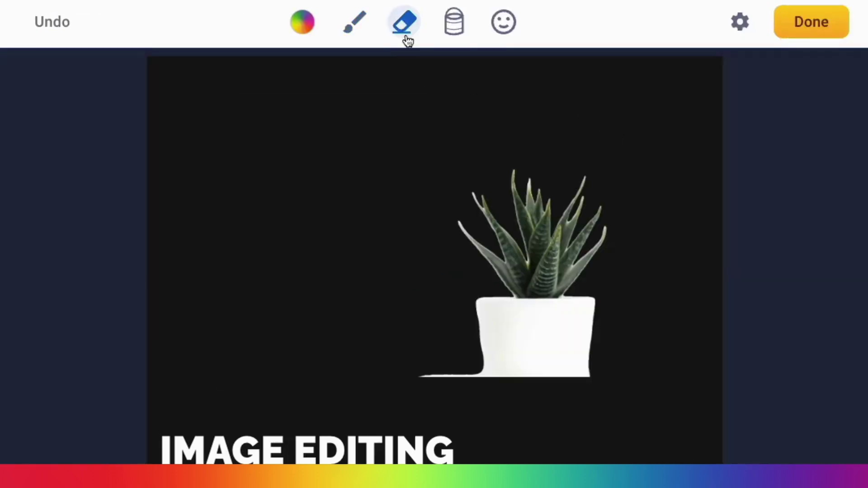
click(406, 30)
click(441, 80)
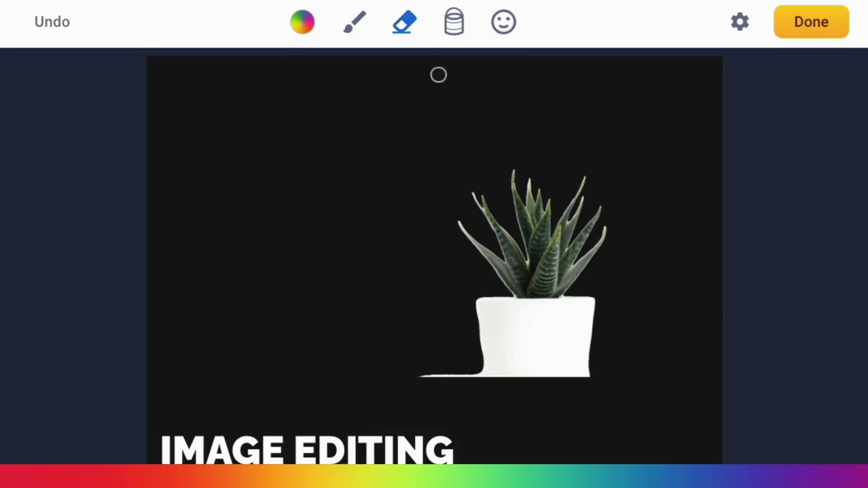
drag(412, 374, 475, 374)
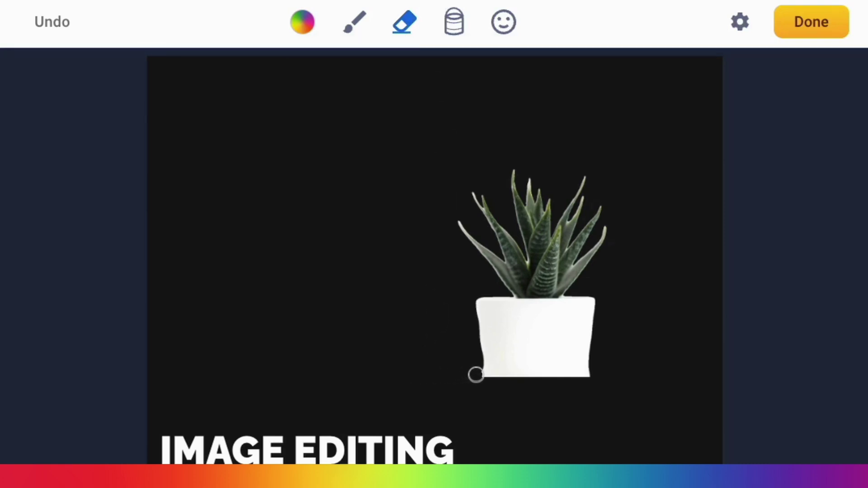
click(405, 22)
click(325, 72)
Step: Finish editing the plant cut-out and drag it down to the page's lower-right edge
click(807, 24)
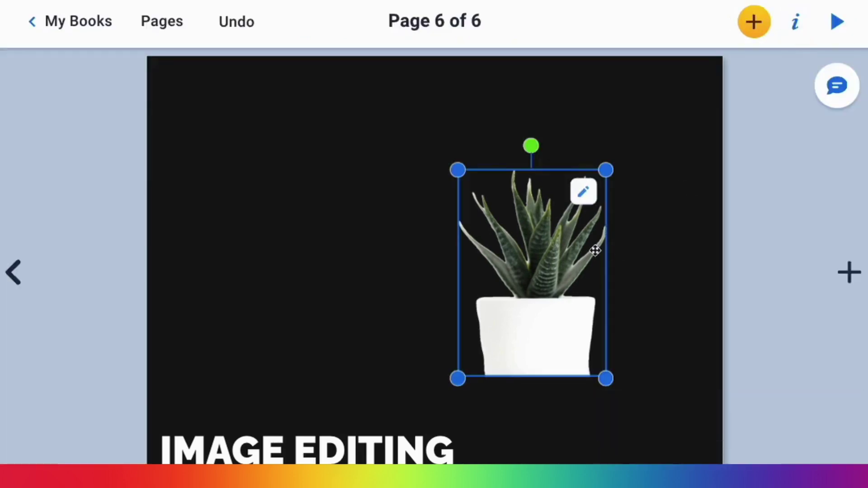
drag(591, 249, 628, 360)
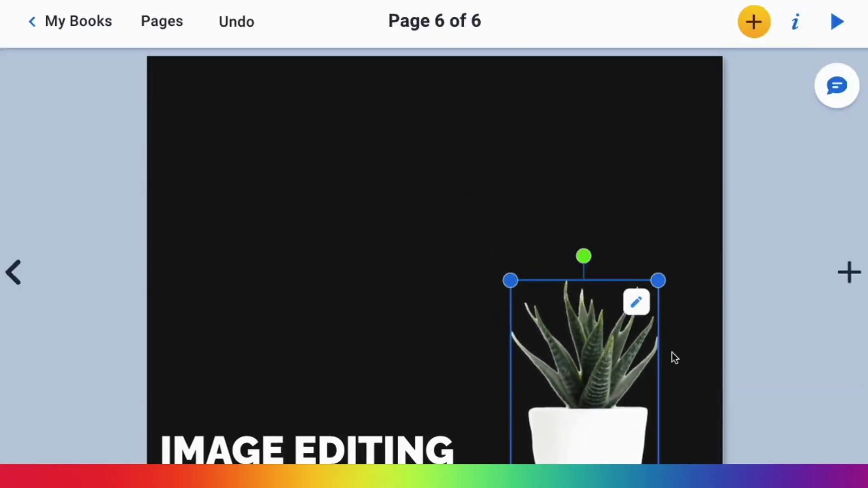
click(750, 344)
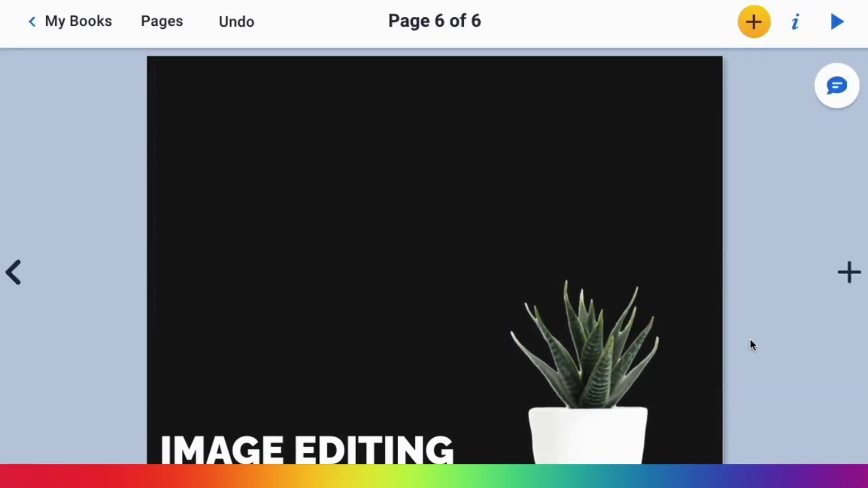